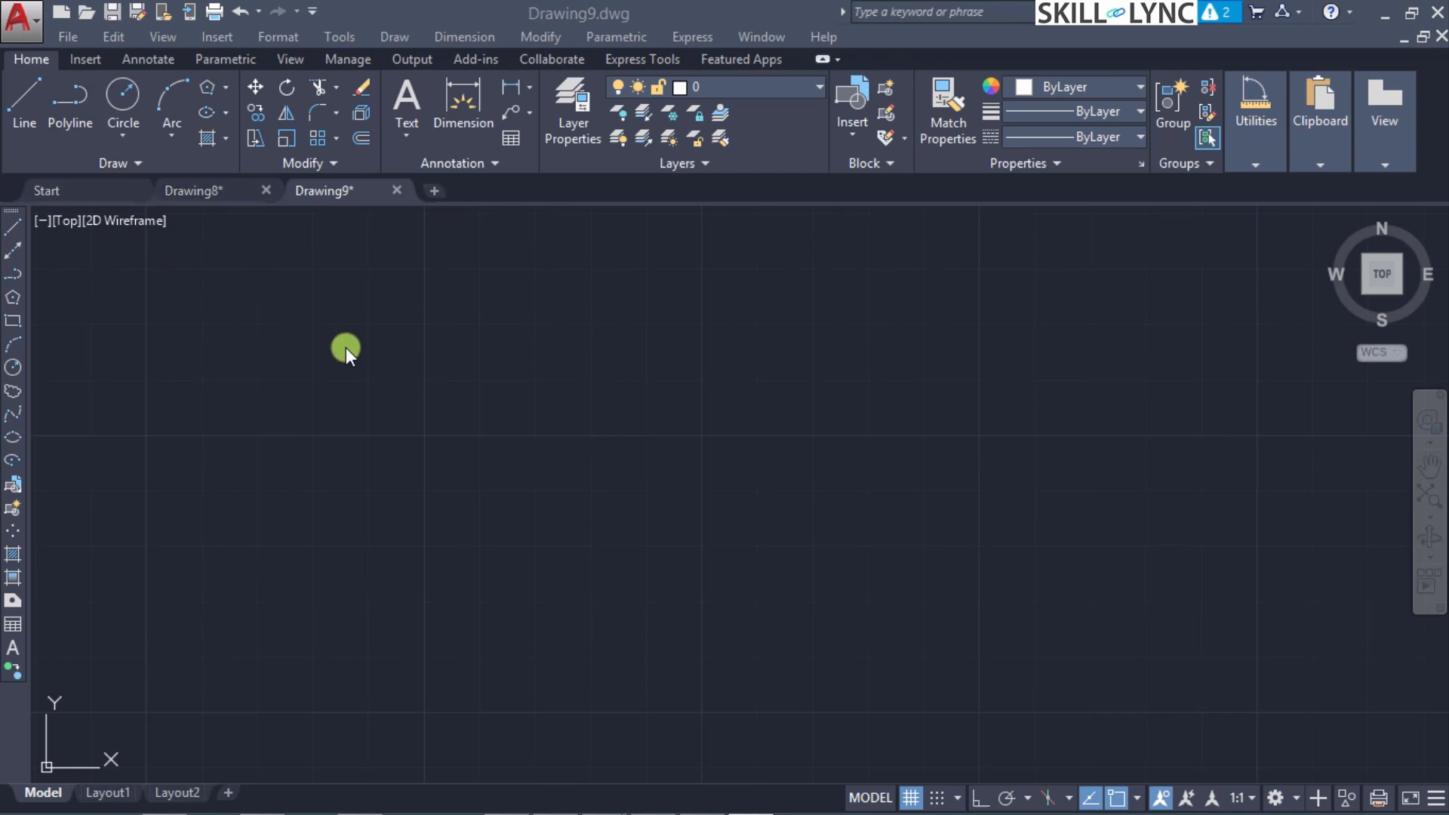
Step: Draw a wide horizontal rectangle in the middle of the empty drawing area
left_click(398, 402)
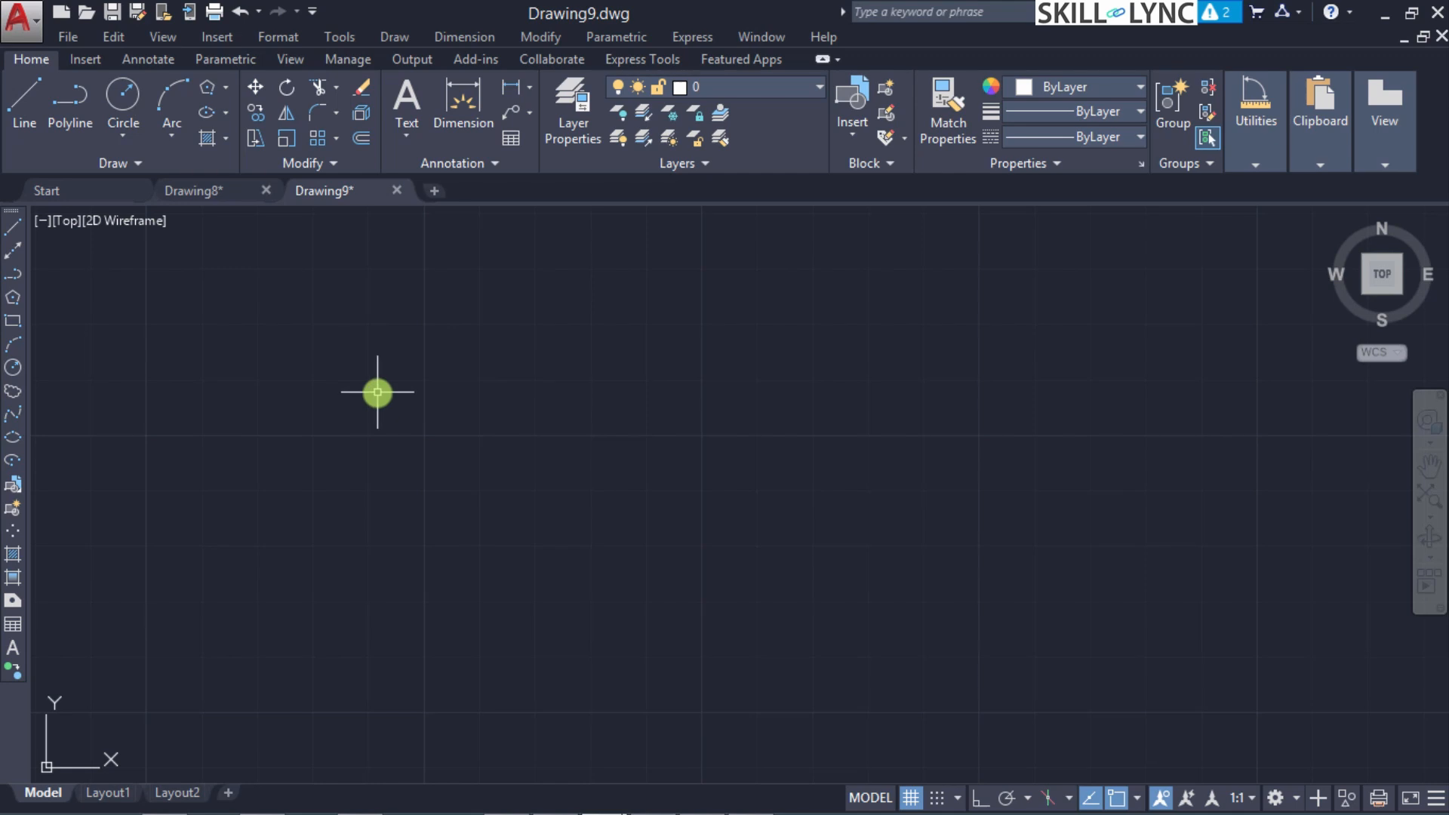
type("REC")
key("Return")
left_click(396, 367)
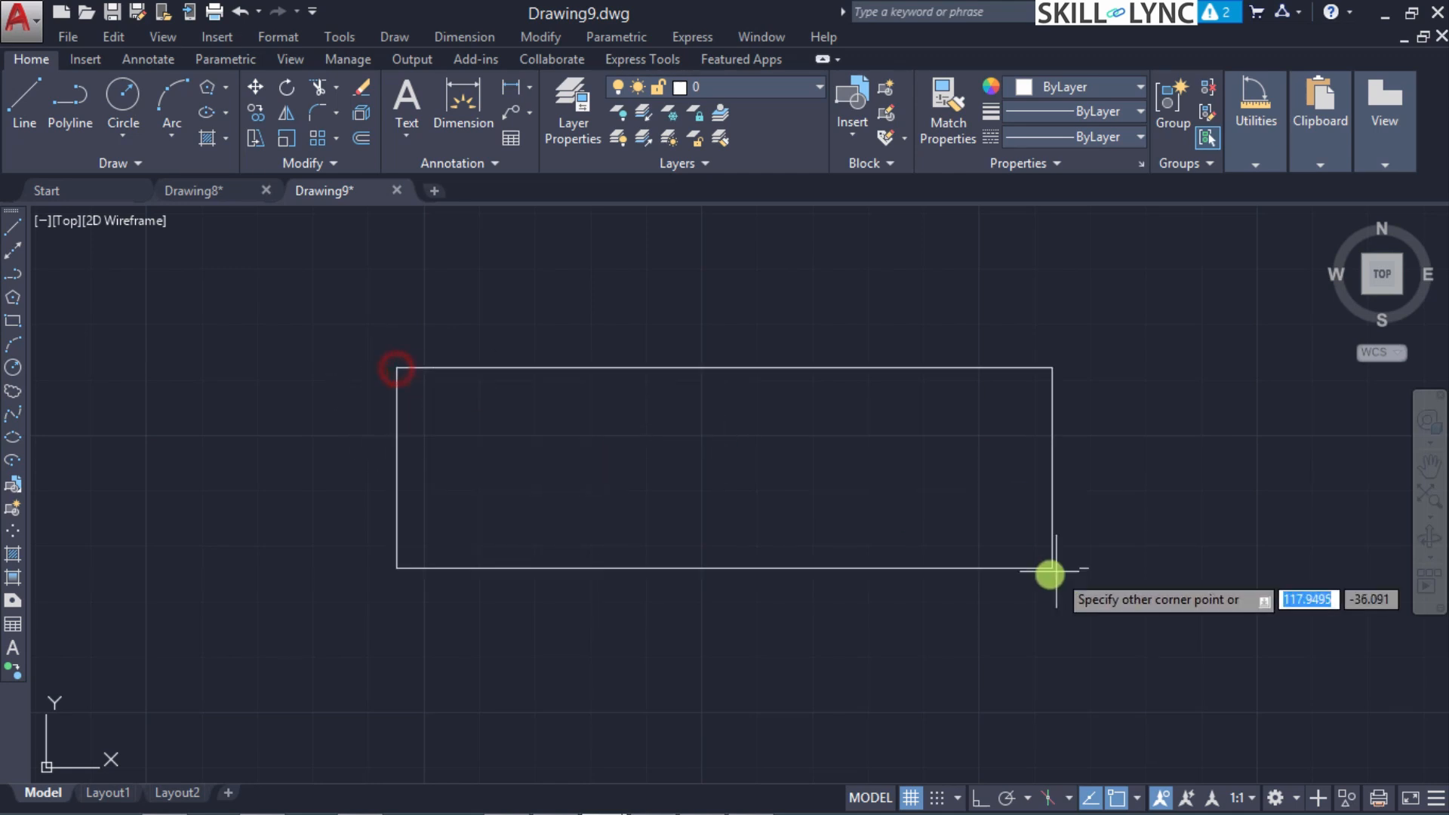
left_click(978, 593)
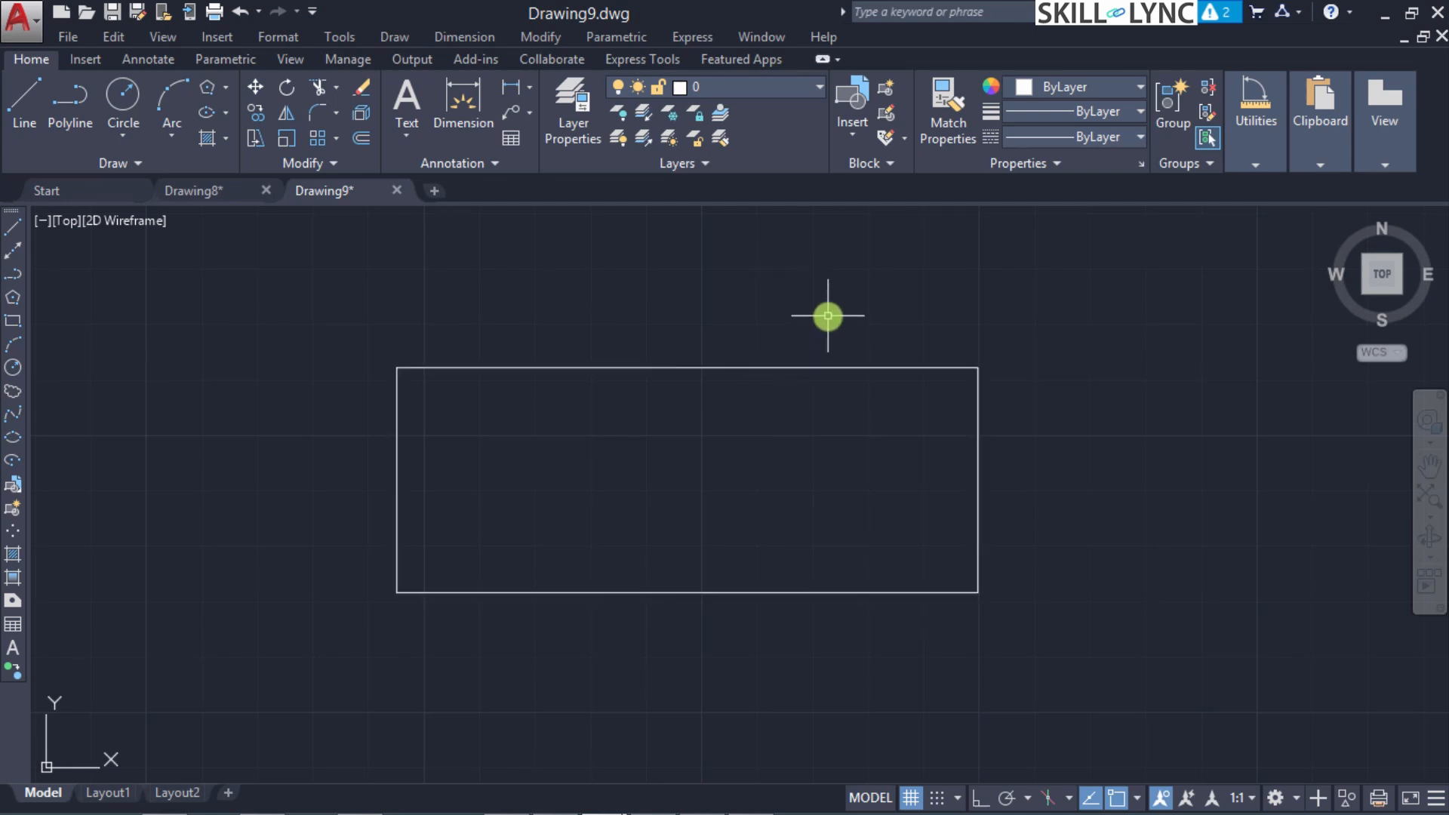
Step: Start a geometric tolerance with the position symbol and a Tolerance 1 value of 0.001 preceded by the diameter sign
type("TOL")
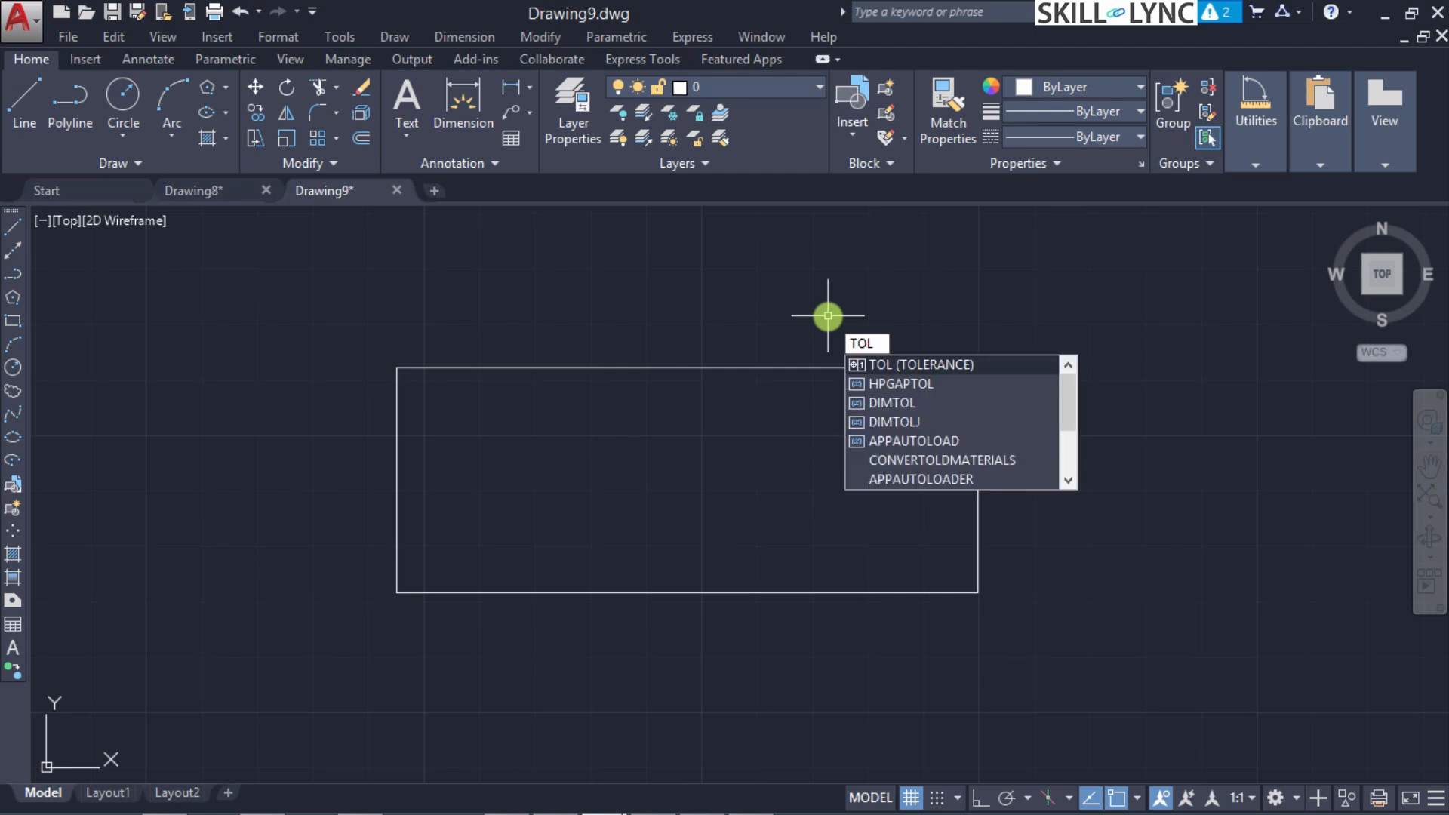
key("Return")
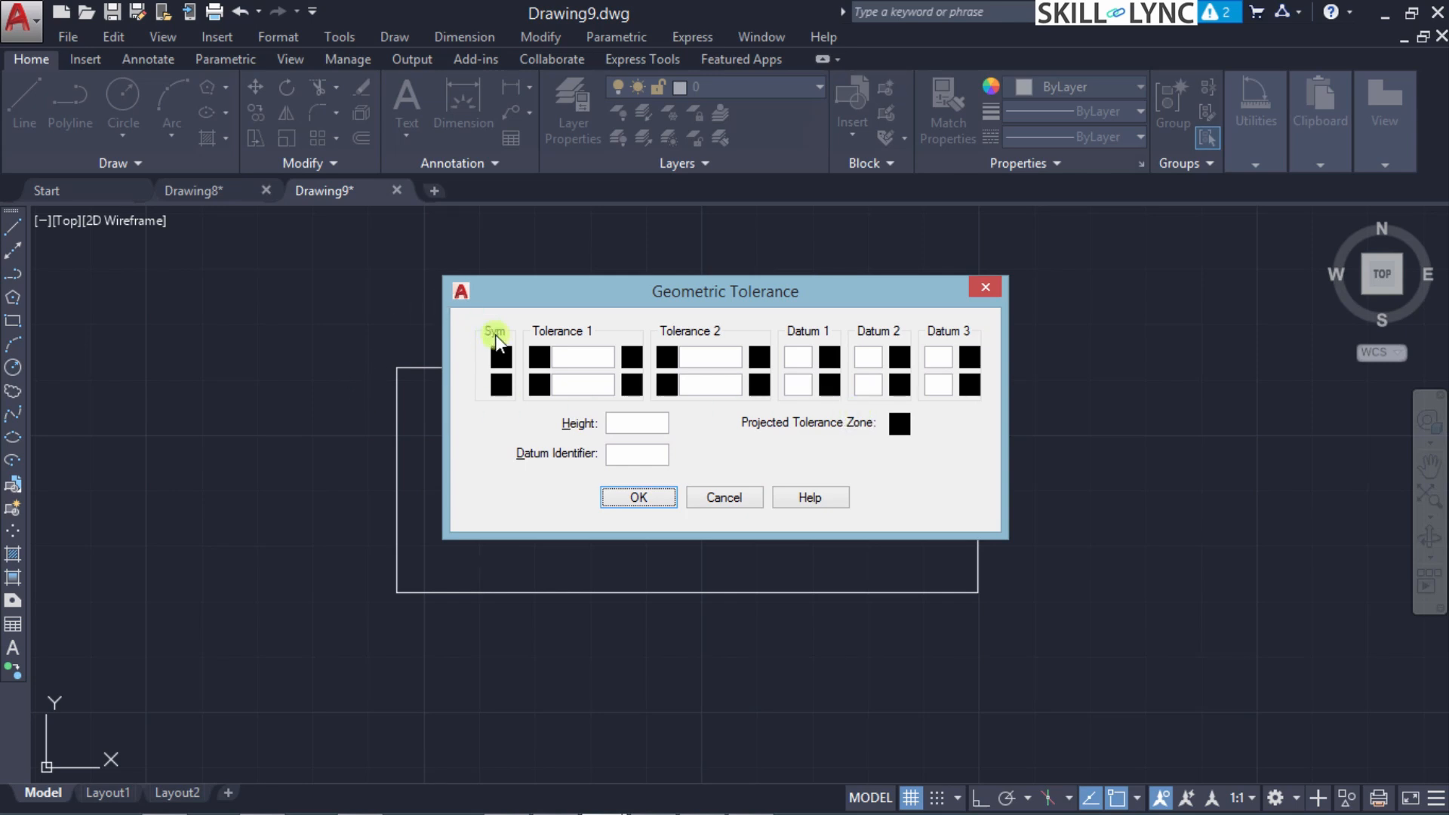
left_click(502, 355)
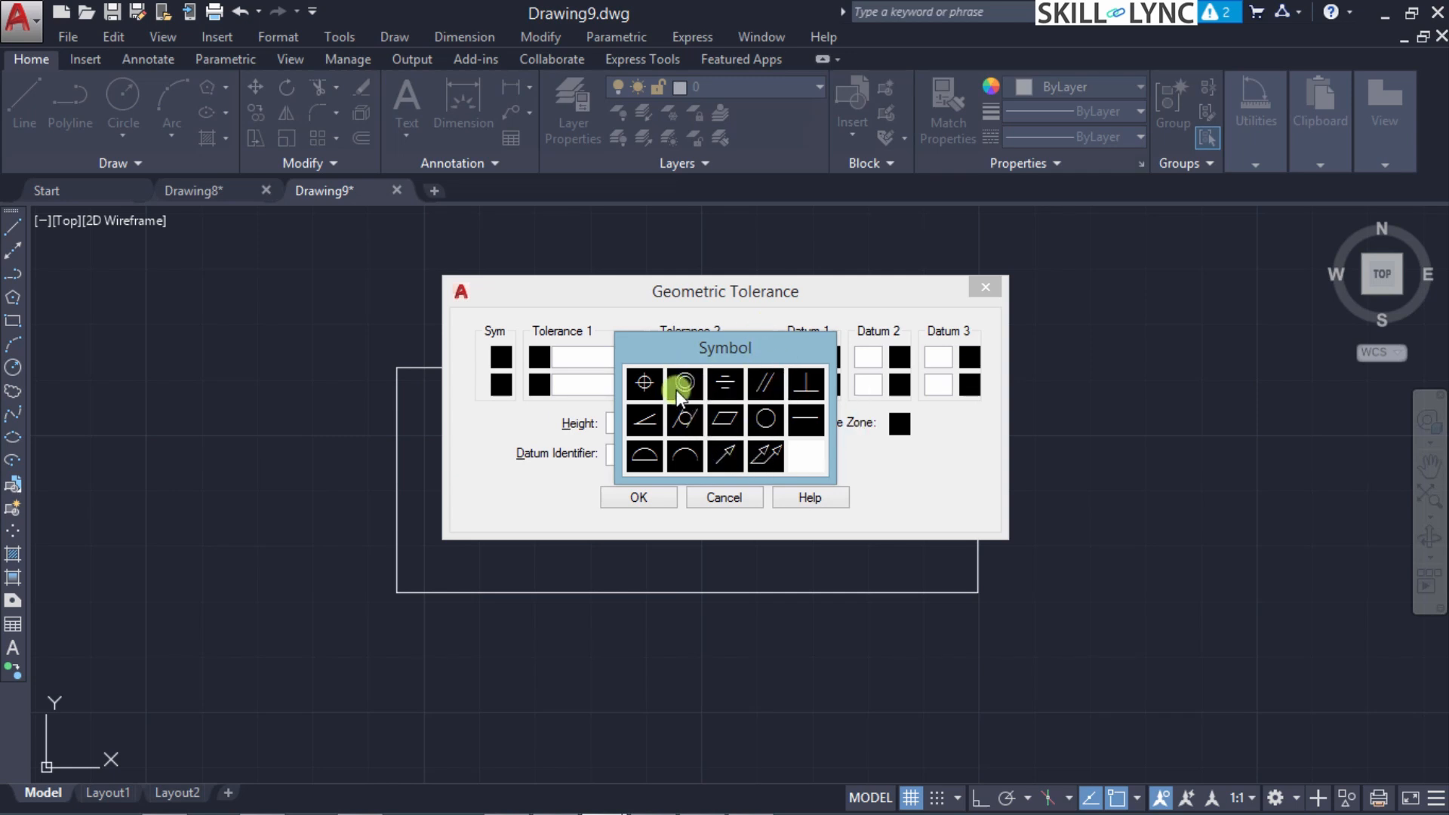
left_click(651, 389)
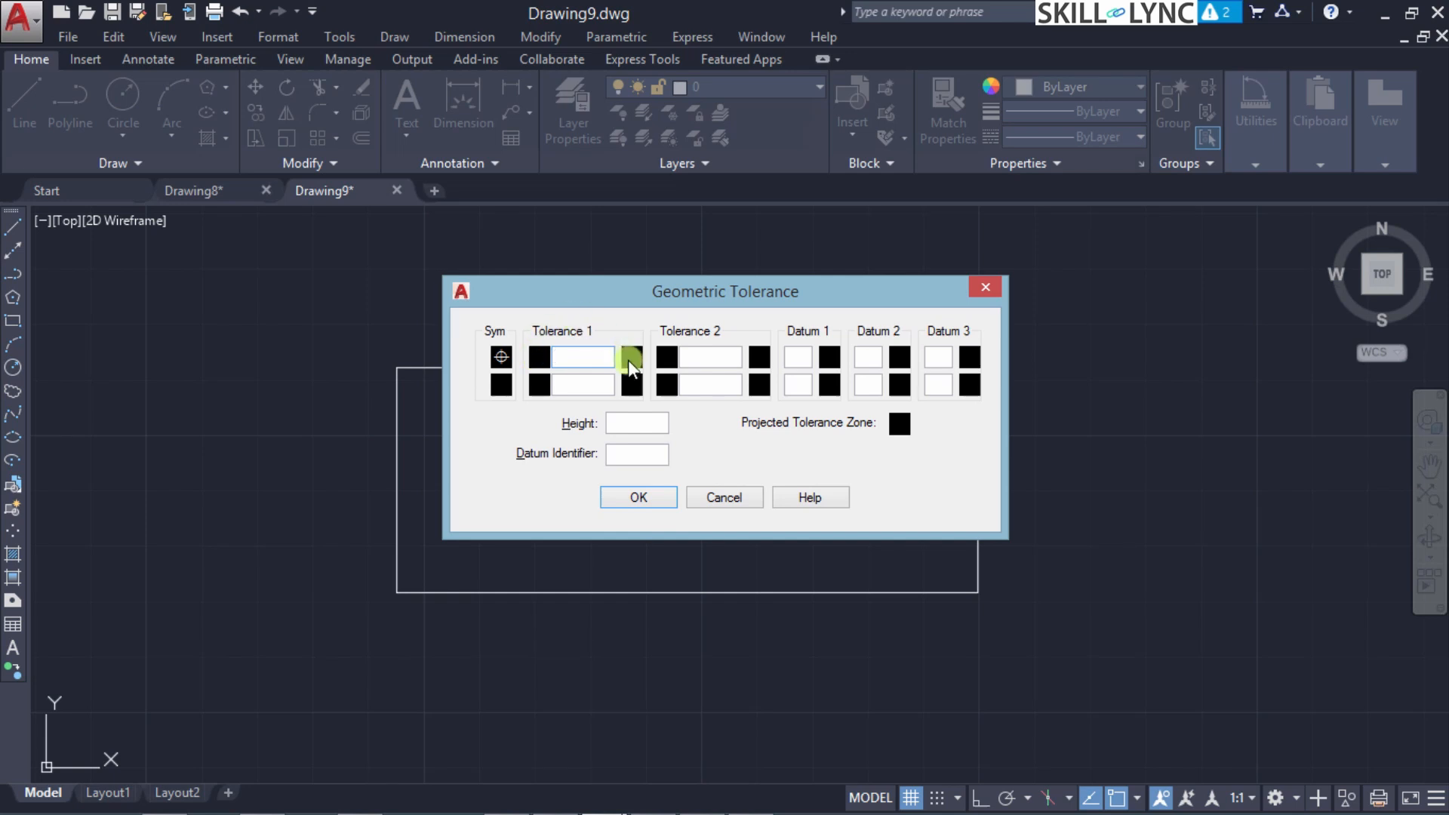
left_click(572, 356)
type("0.001")
left_click(538, 357)
left_click(536, 357)
left_click(540, 357)
Step: Change the tolerance symbol to straightness, remove the diameter sign, and apply material condition M to Tolerance 1
left_click(503, 359)
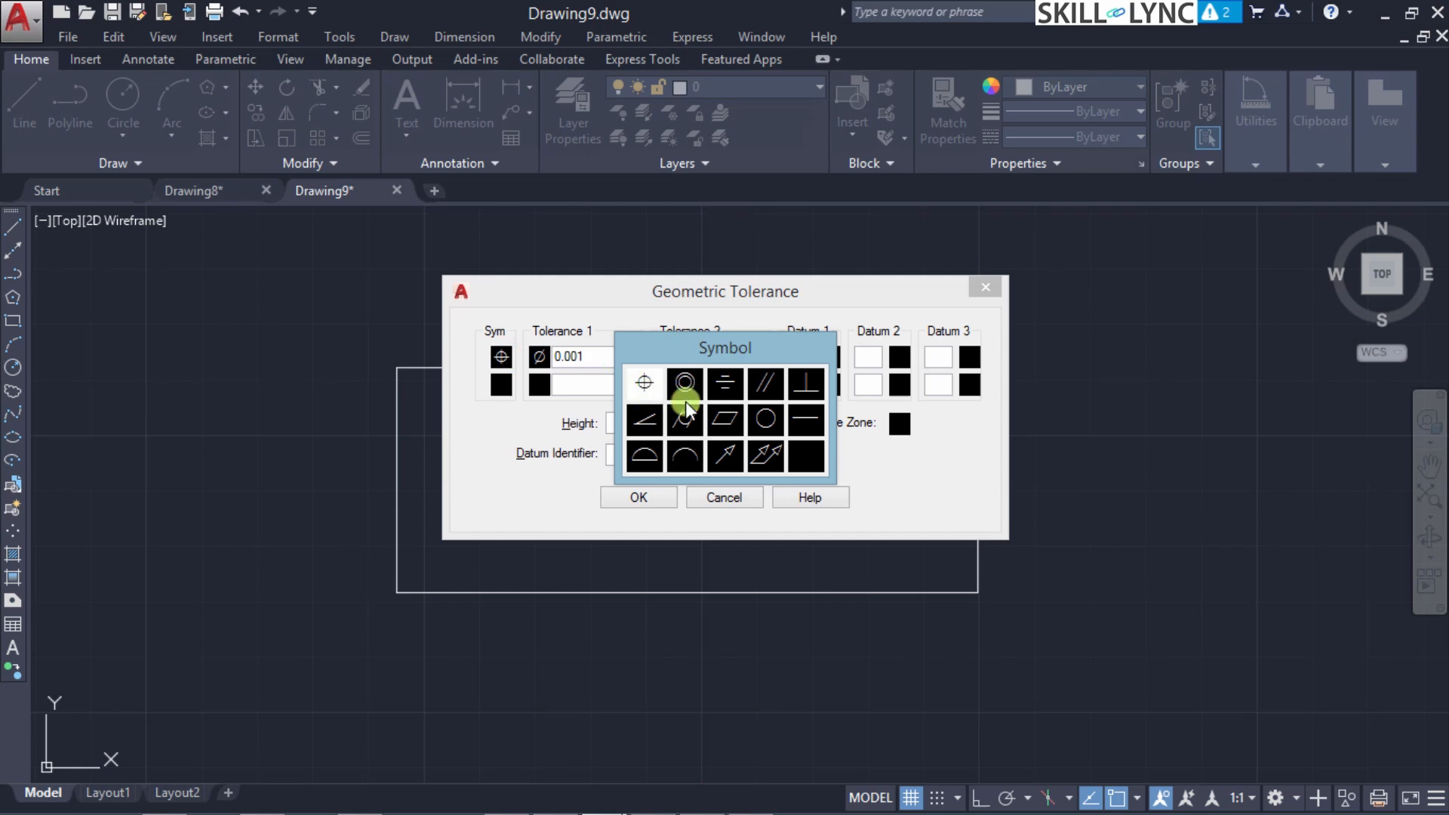
left_click(804, 421)
left_click(557, 360)
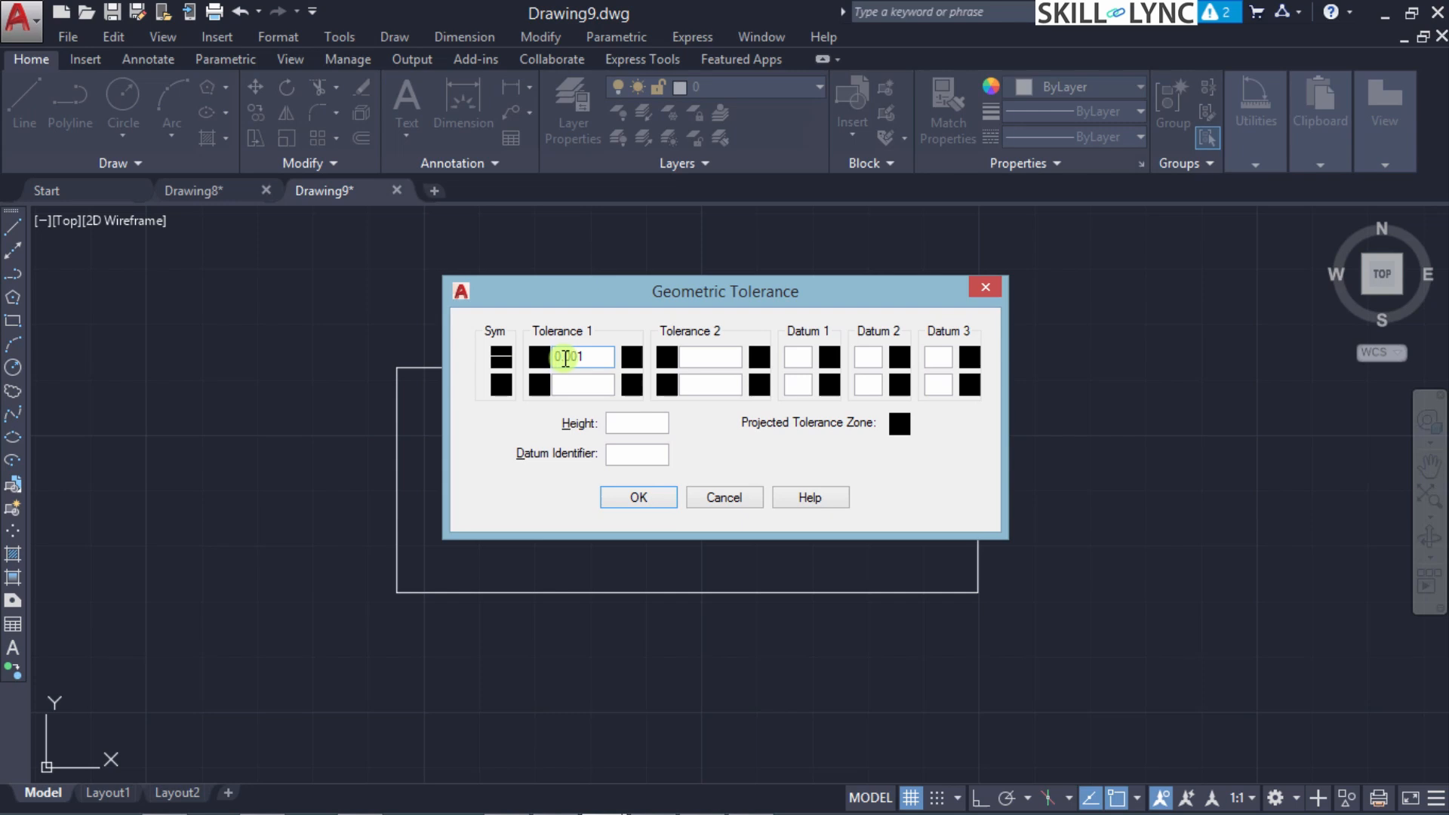
left_click(631, 361)
left_click(630, 358)
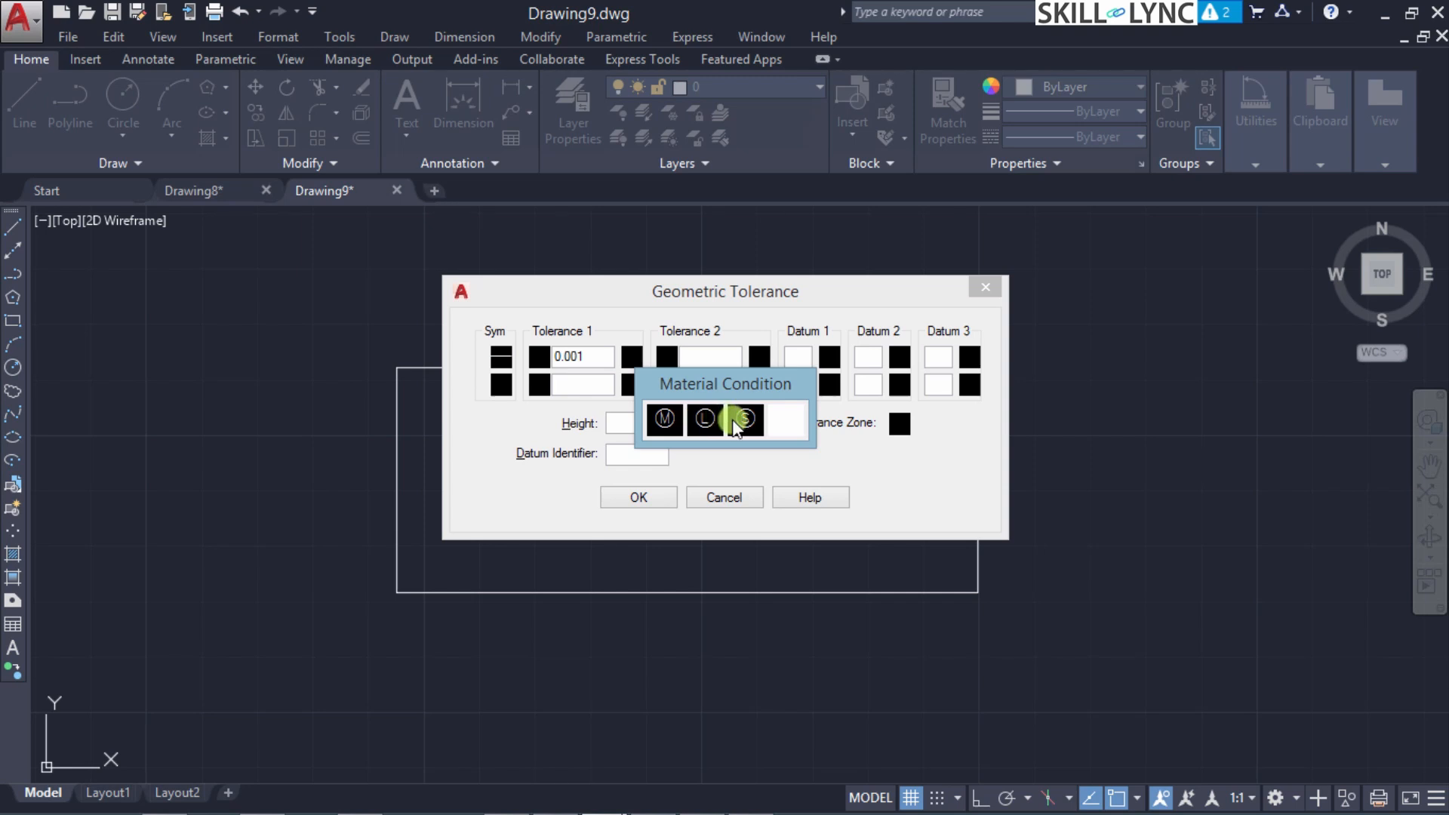
left_click(665, 417)
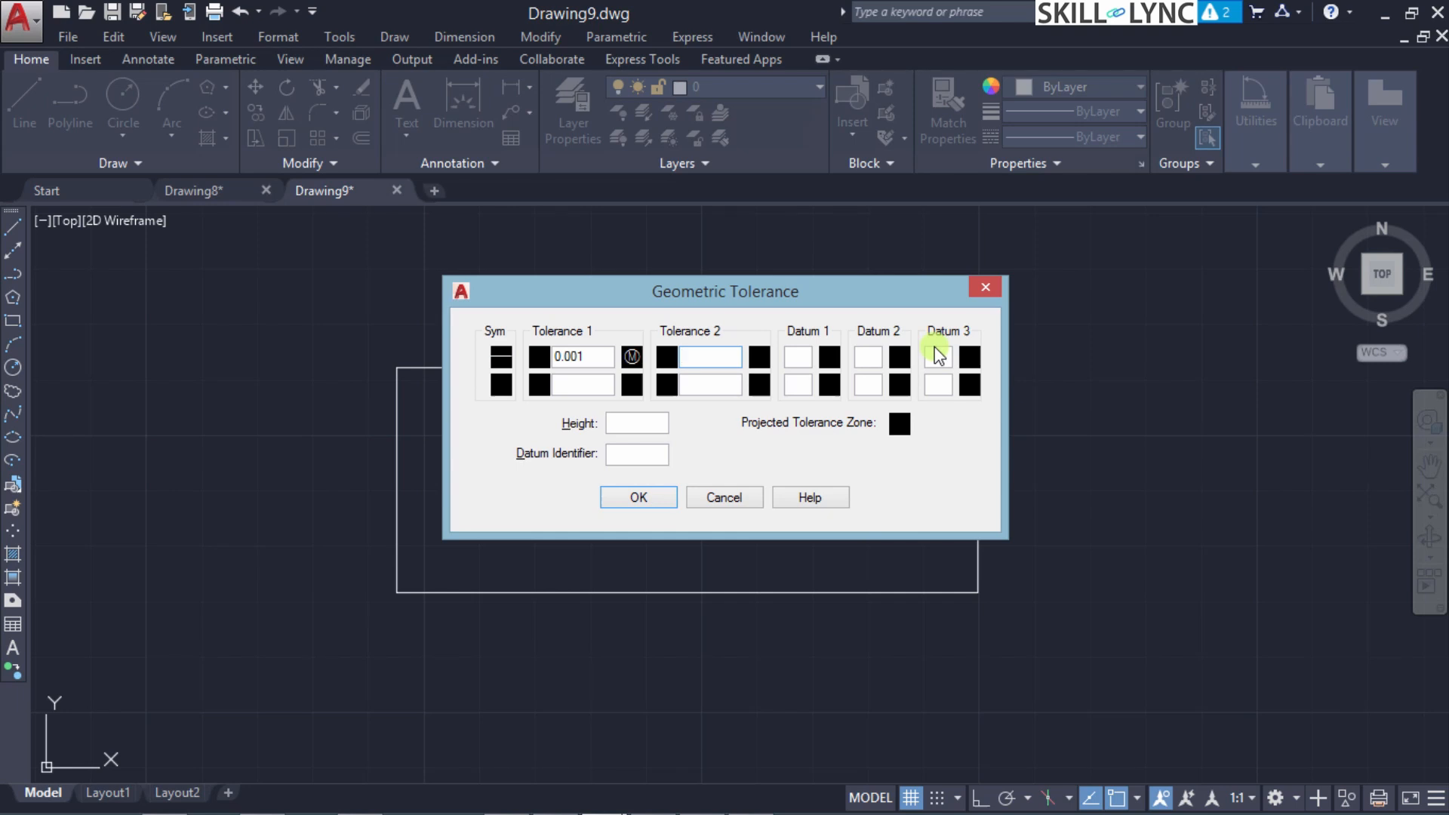
Step: Set Datum 1 to A with material condition M and enable the projected tolerance zone symbol
left_click(799, 357)
left_click(831, 358)
left_click(668, 417)
left_click(901, 423)
Step: Set the projected tolerance zone height to 0.005 and the datum identifier to C
key("shift+Tab")
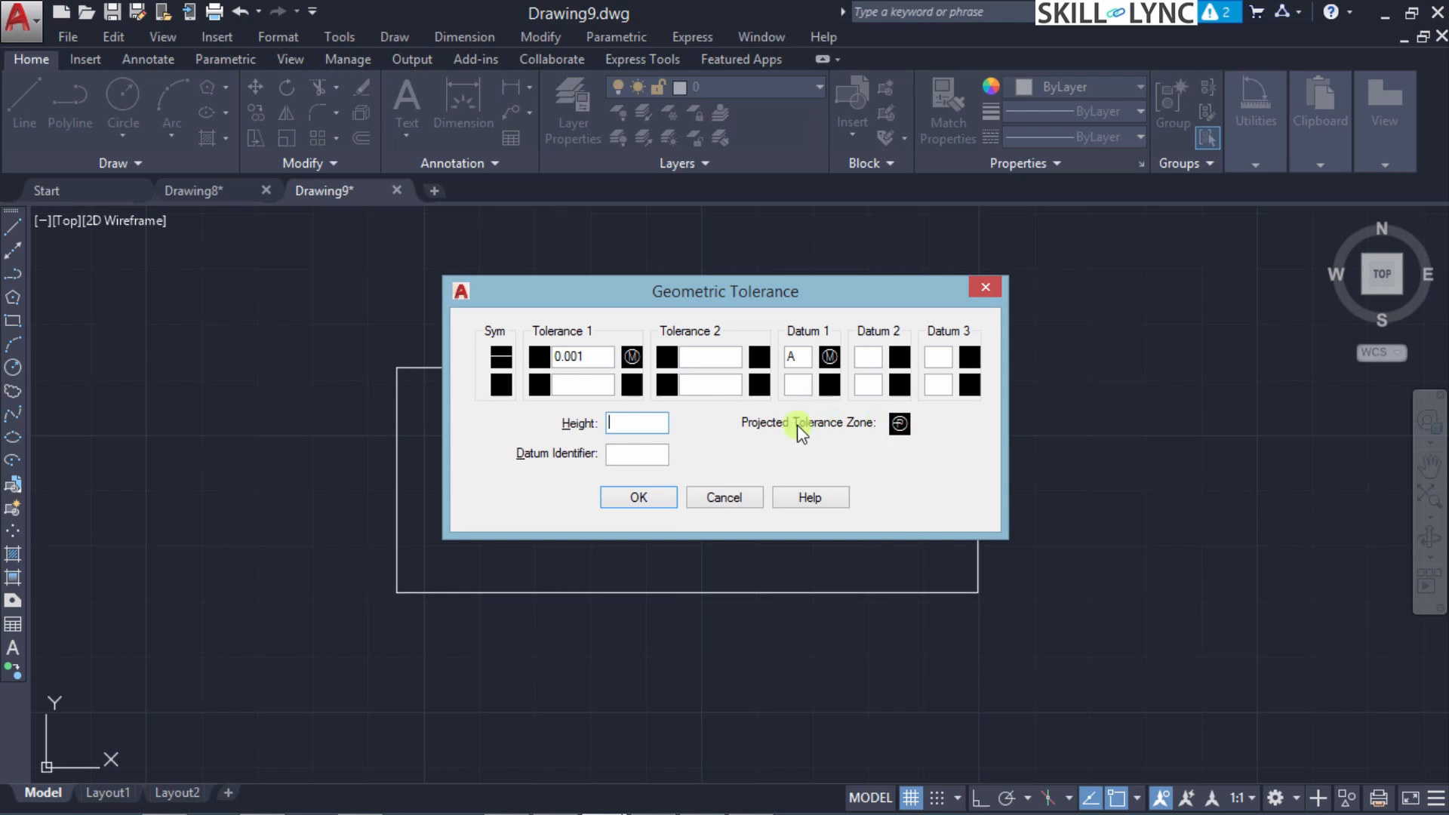
left_click(658, 451)
left_click(650, 420)
type("0.005")
left_click(645, 455)
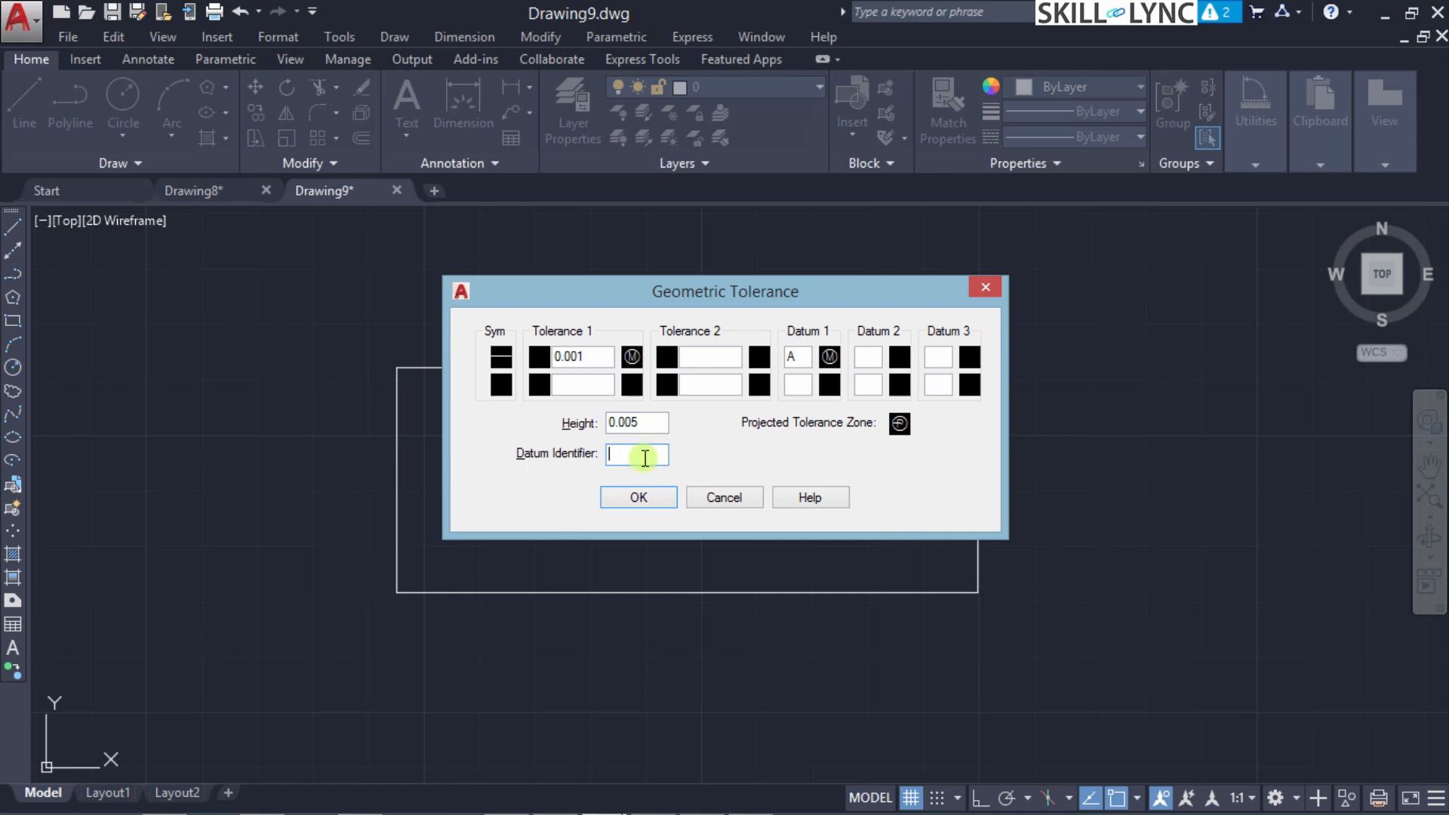
type("C")
Step: Confirm the tolerance settings and place the frame above the rectangle's upper-right corner
left_click(639, 498)
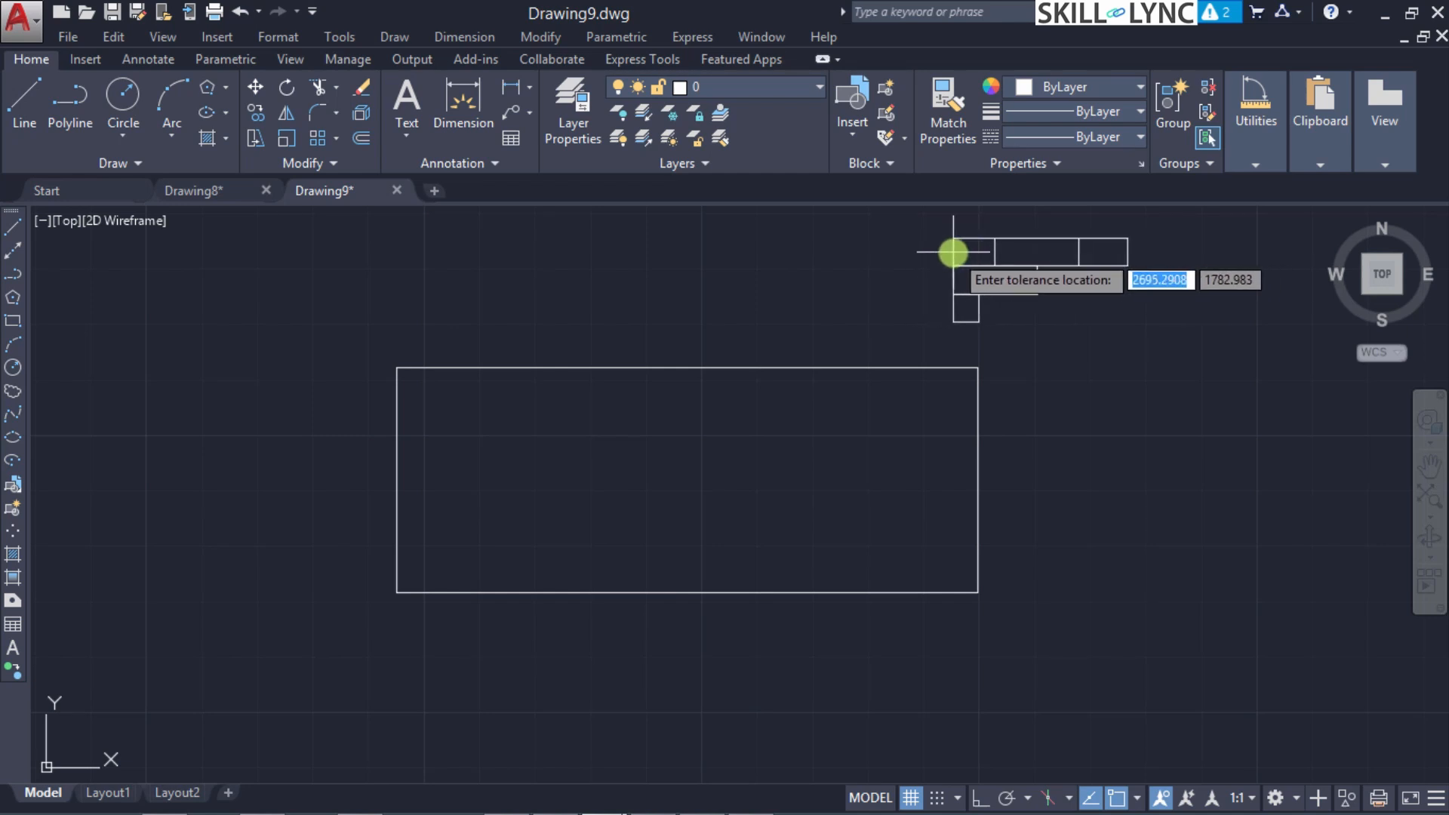
left_click(951, 247)
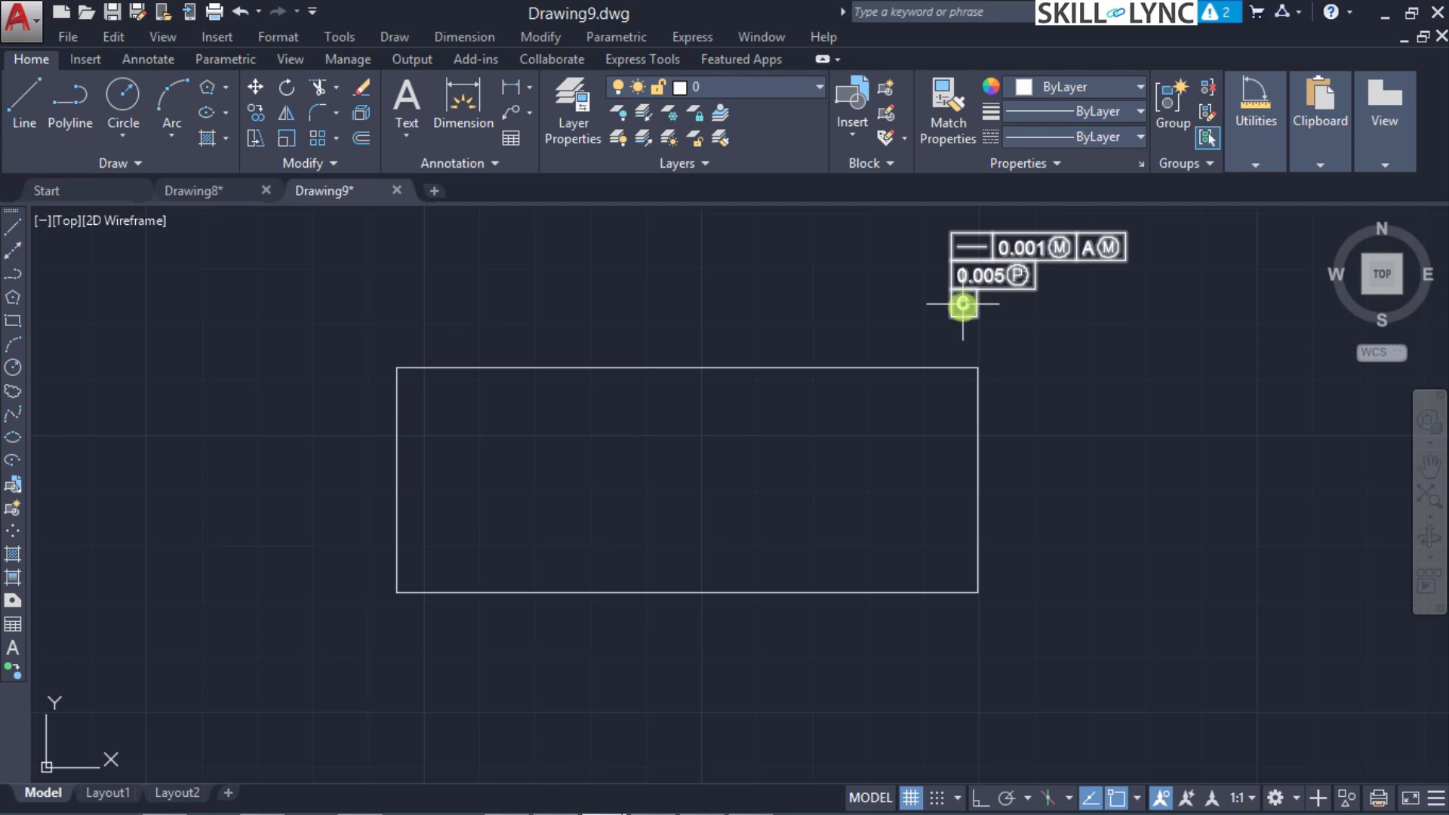
left_click(903, 218)
left_click(1026, 321)
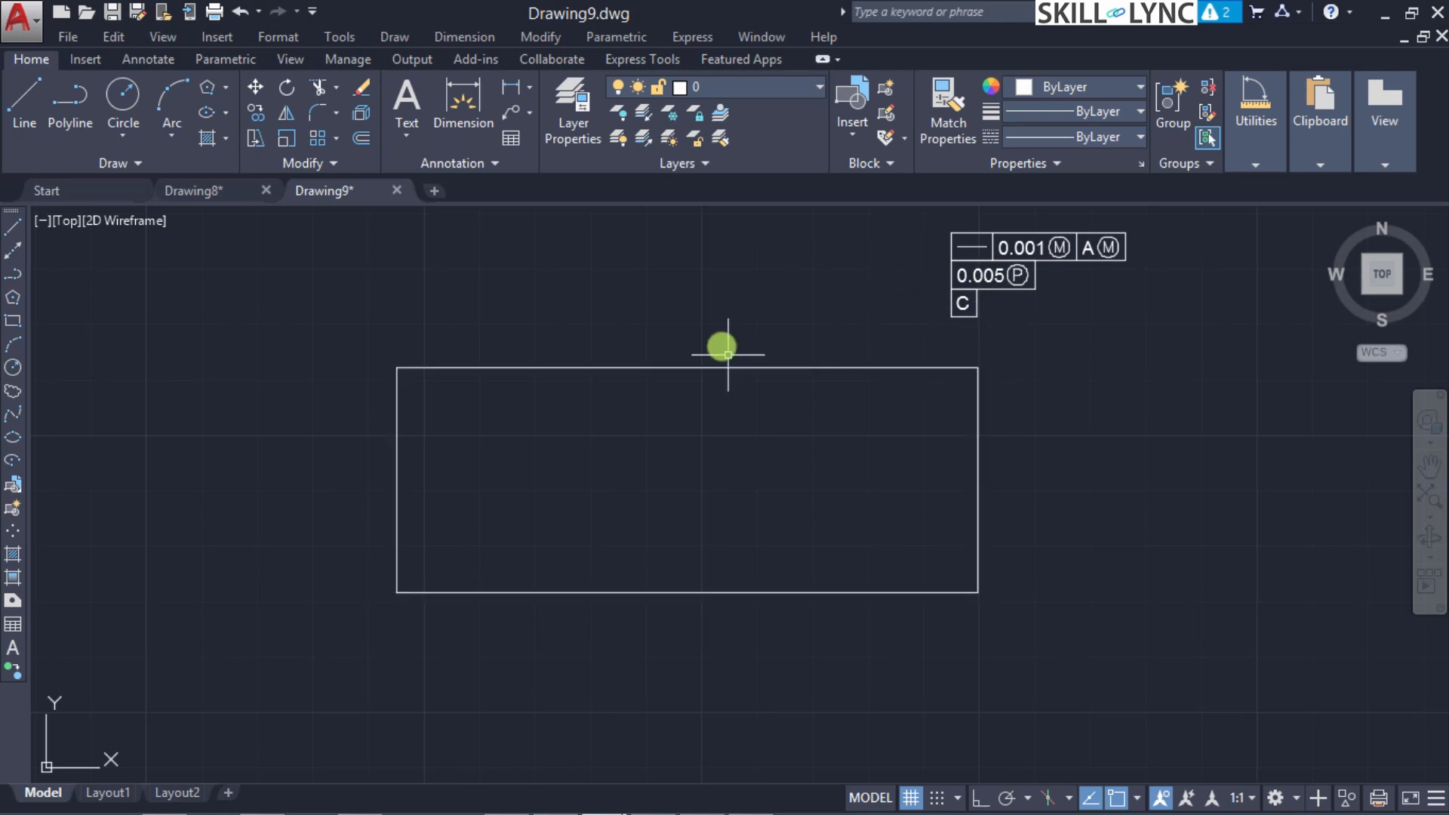
Step: Draw a leader from the rectangle's top edge near its right corner, rising to the right, with Tolerance as its annotation type
type("LEAD")
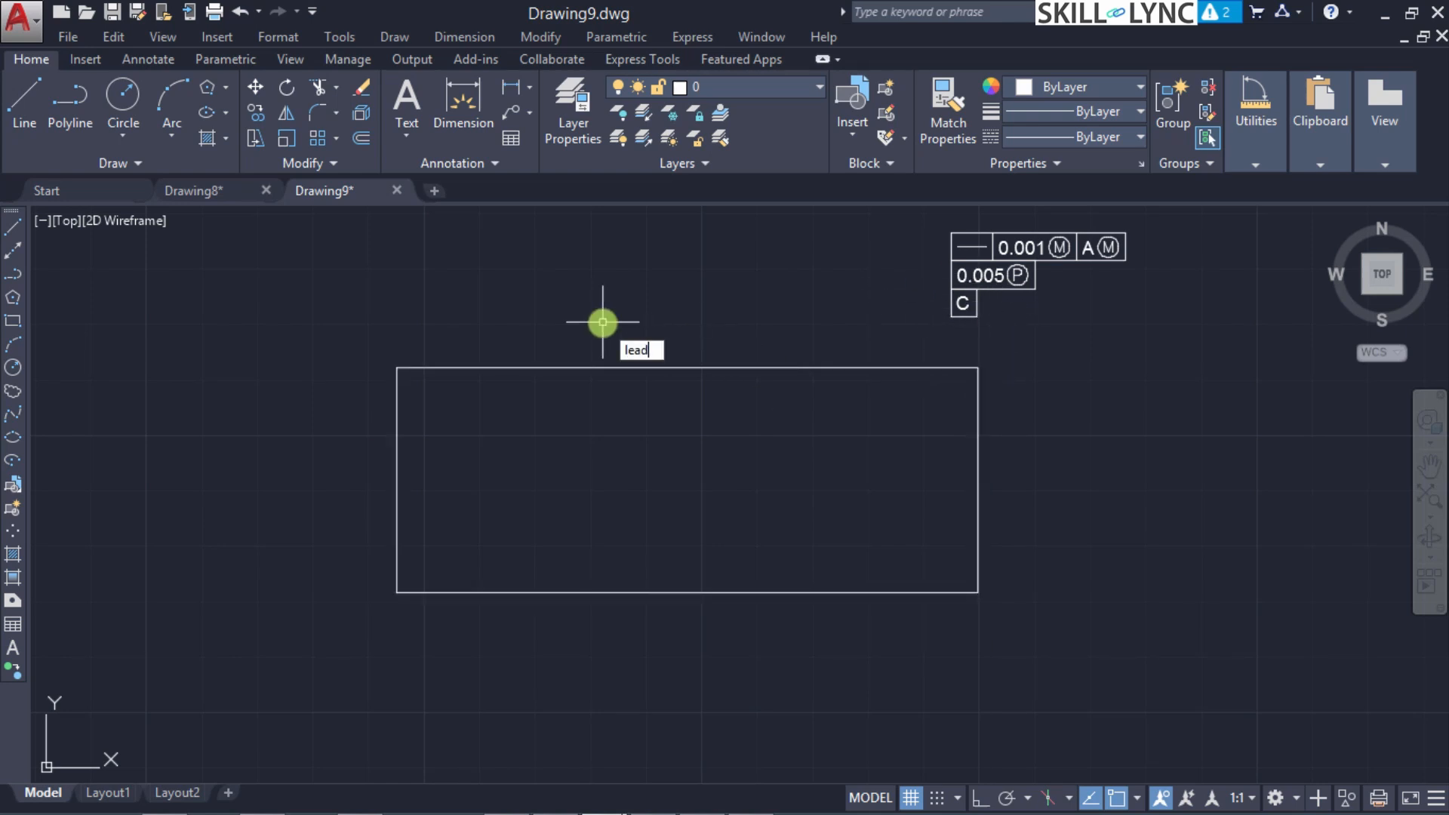
key("Return")
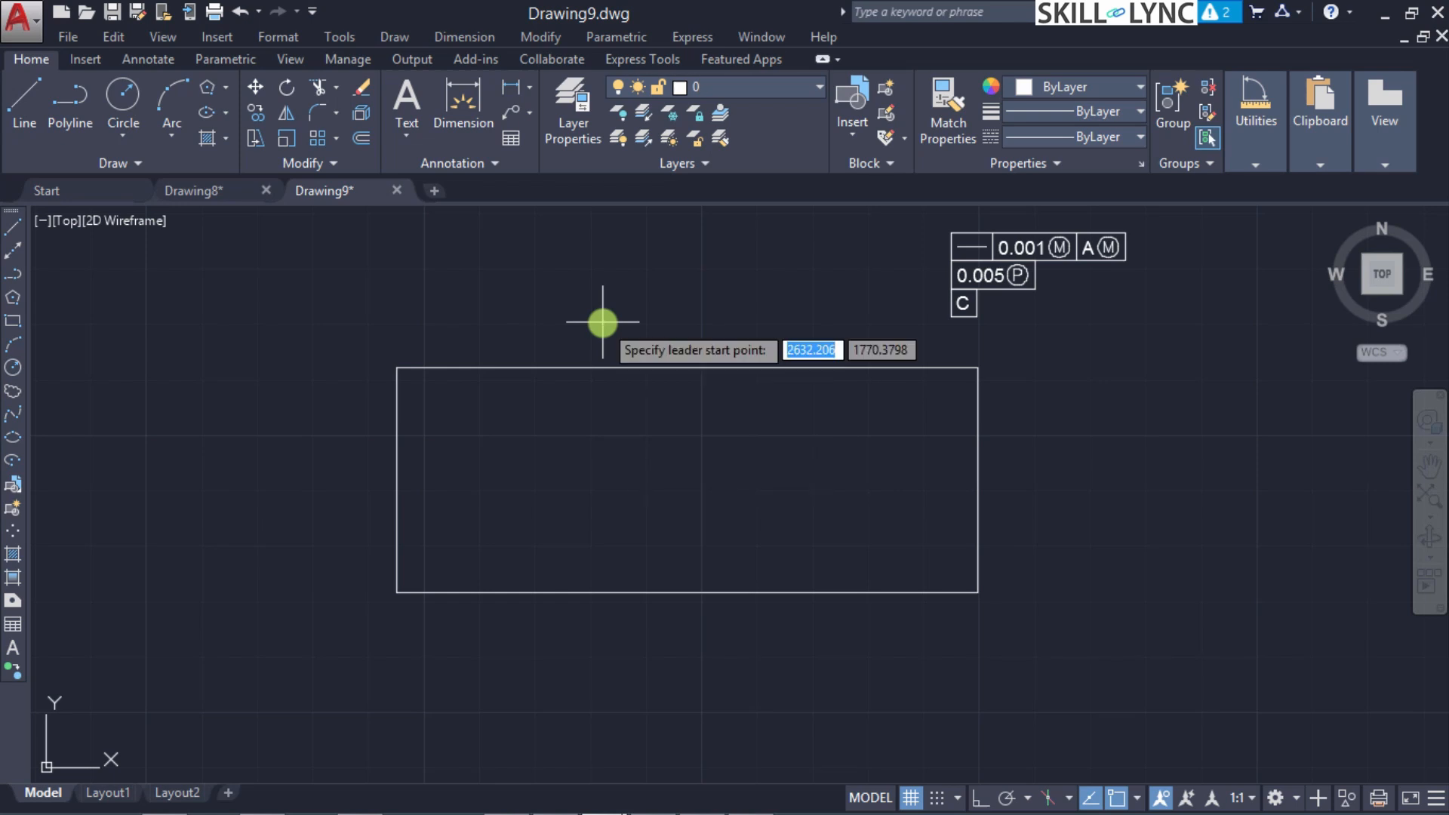
left_click(883, 364)
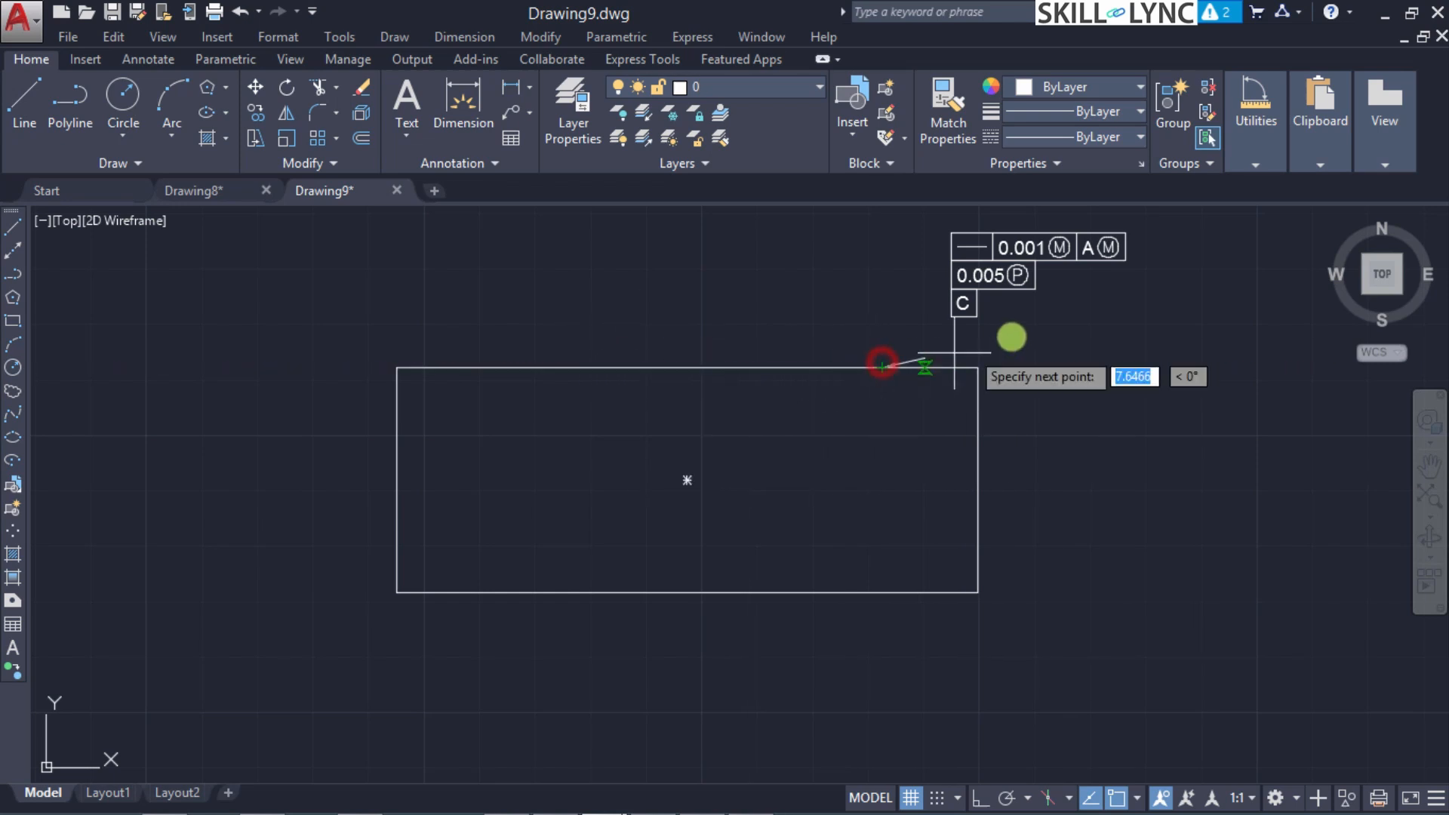
left_click(1071, 291)
key("F8")
key("Down")
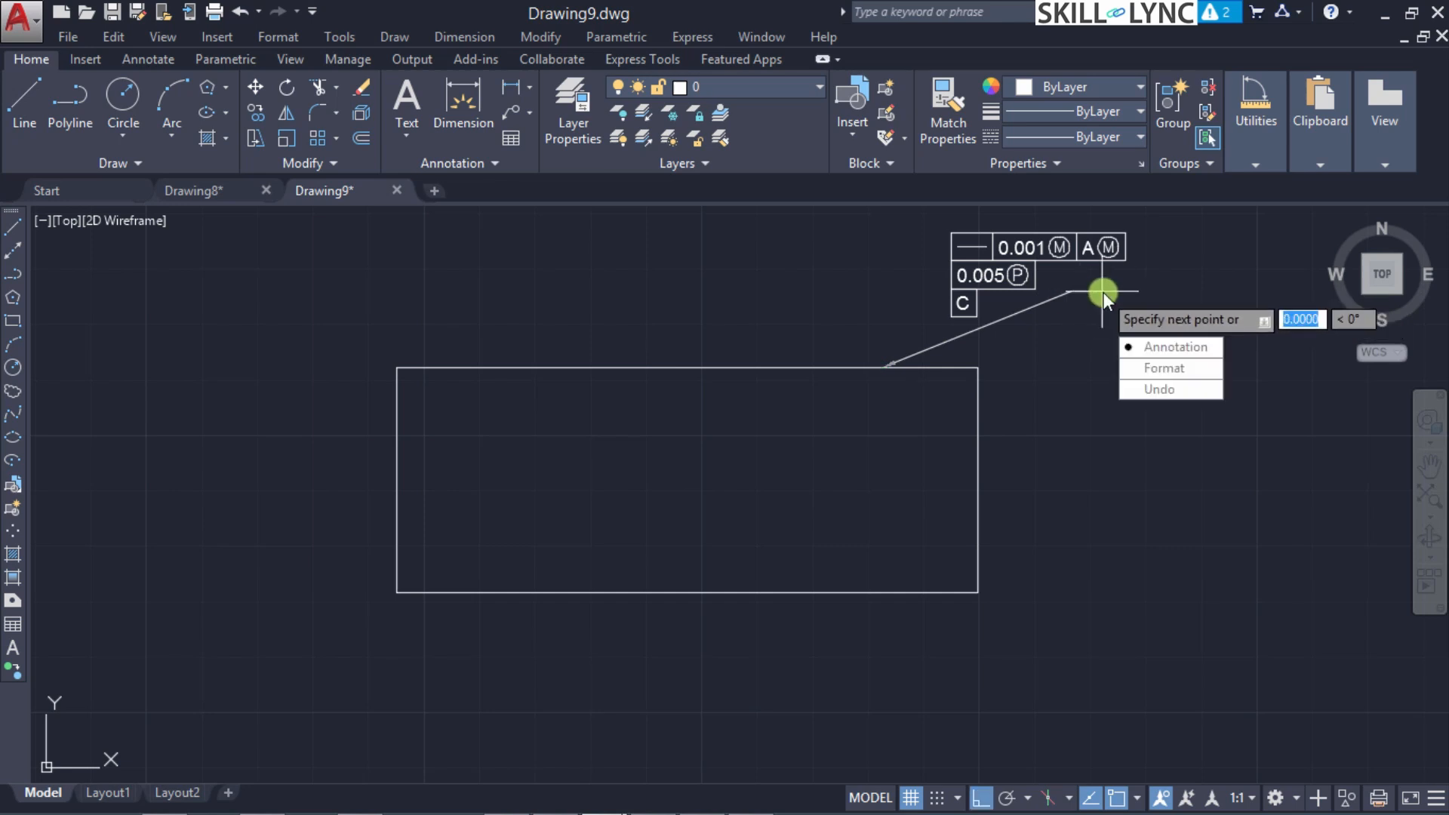
left_click(1147, 347)
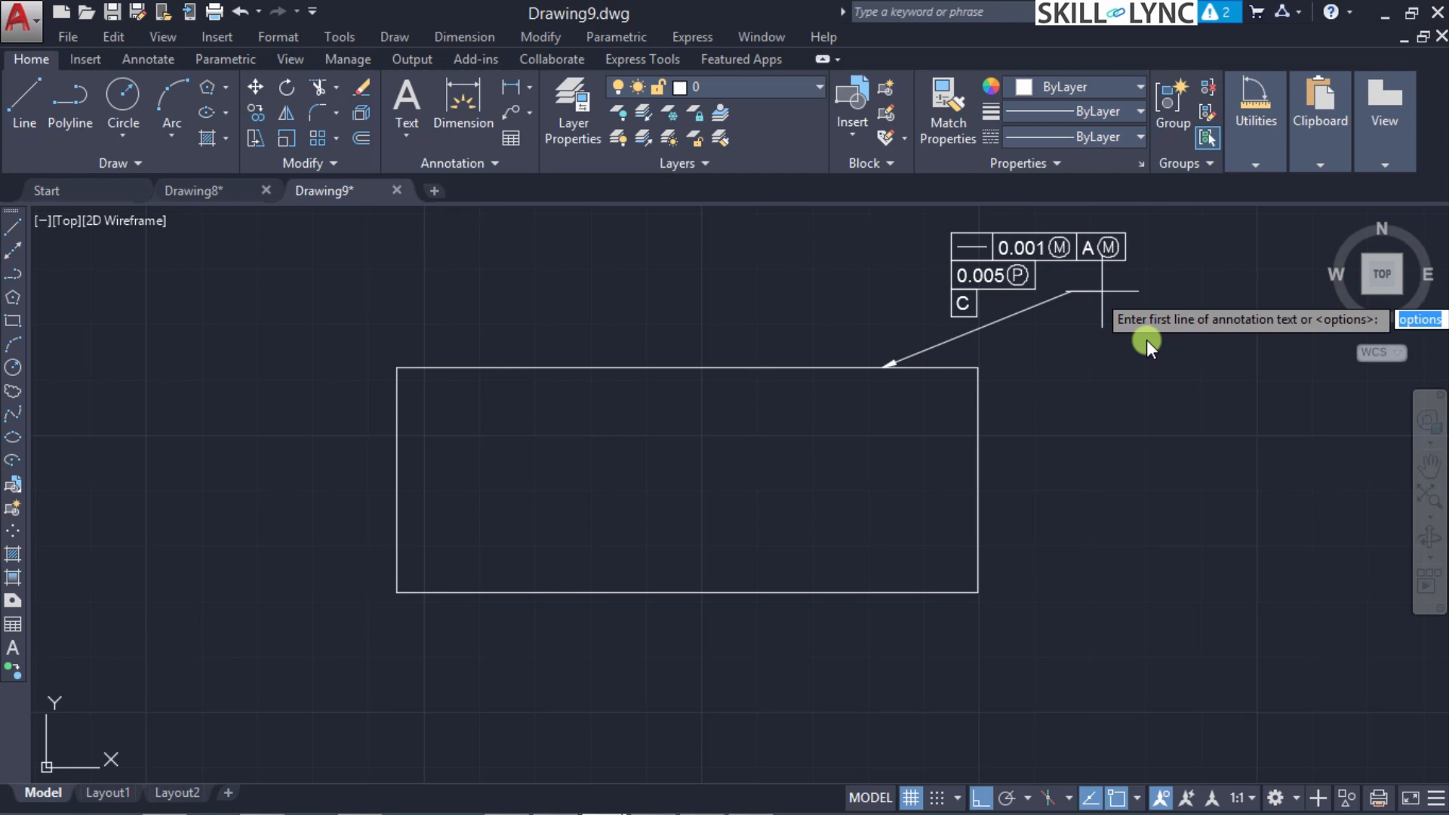
key("Return")
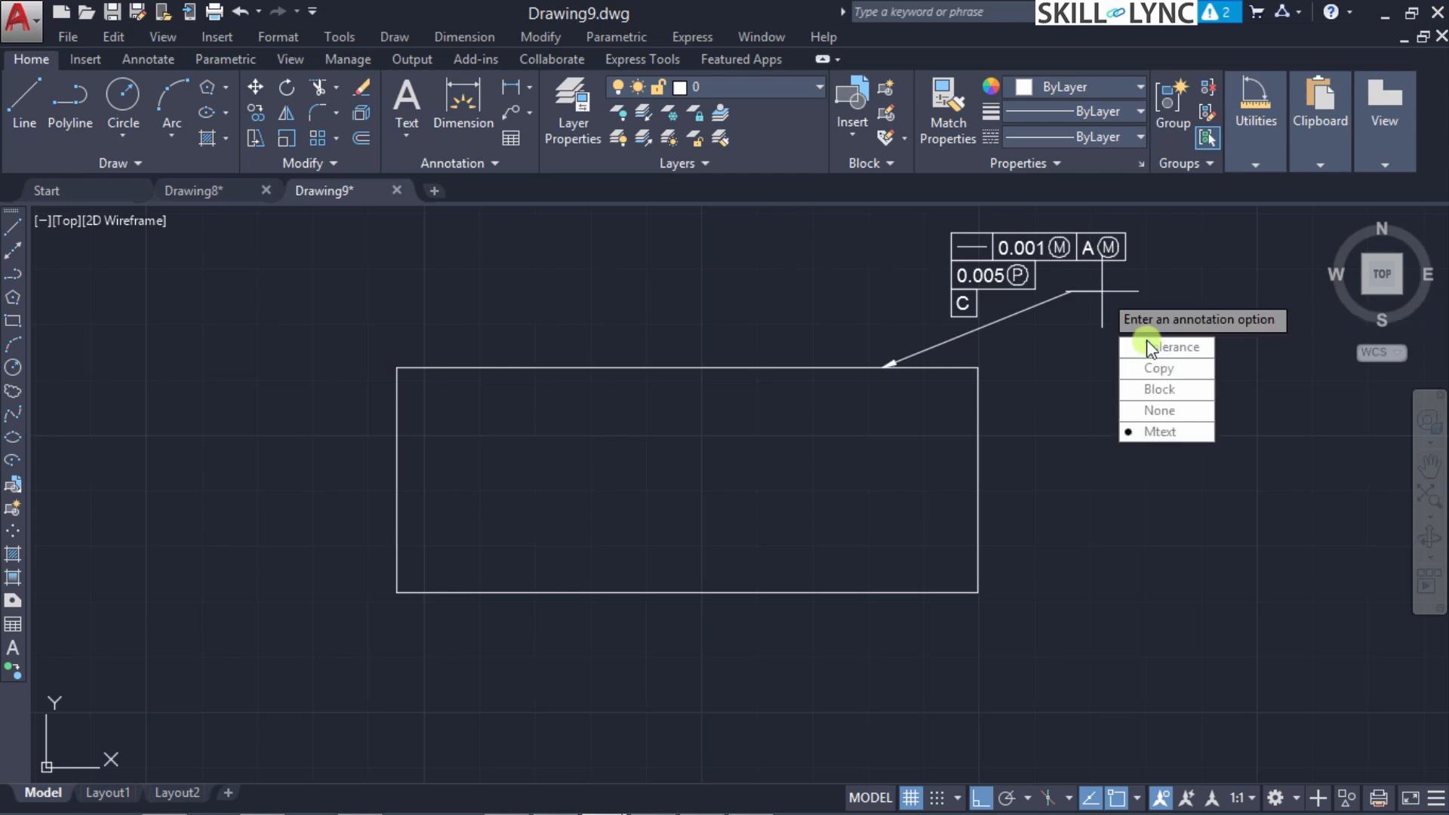
key("Up")
key("Up")
key("Up")
key("Return")
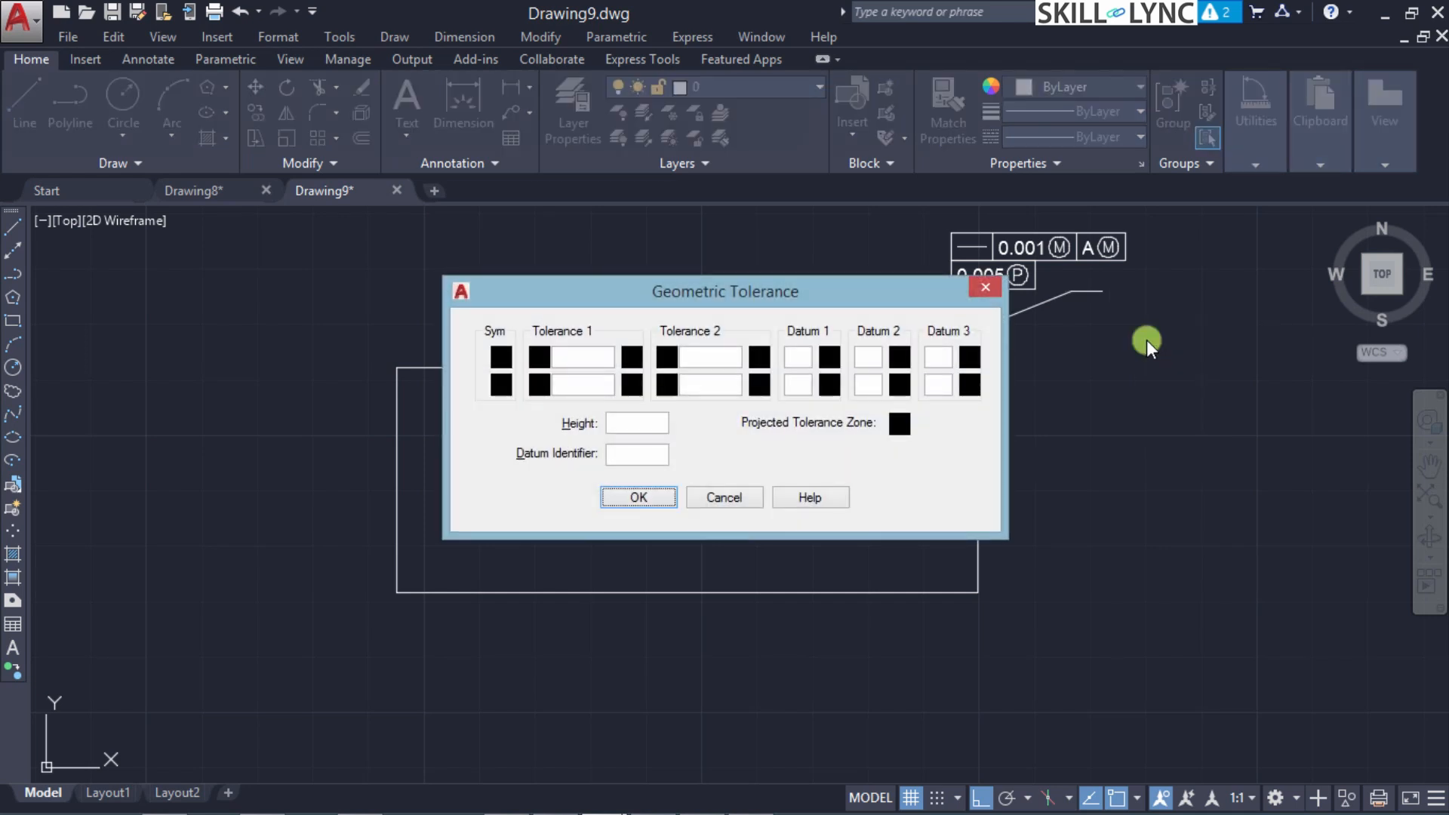
Step: Define the leader's tolerance frame with the straightness symbol, a Tolerance 1 value of 0.001 and material condition M
left_click(500, 356)
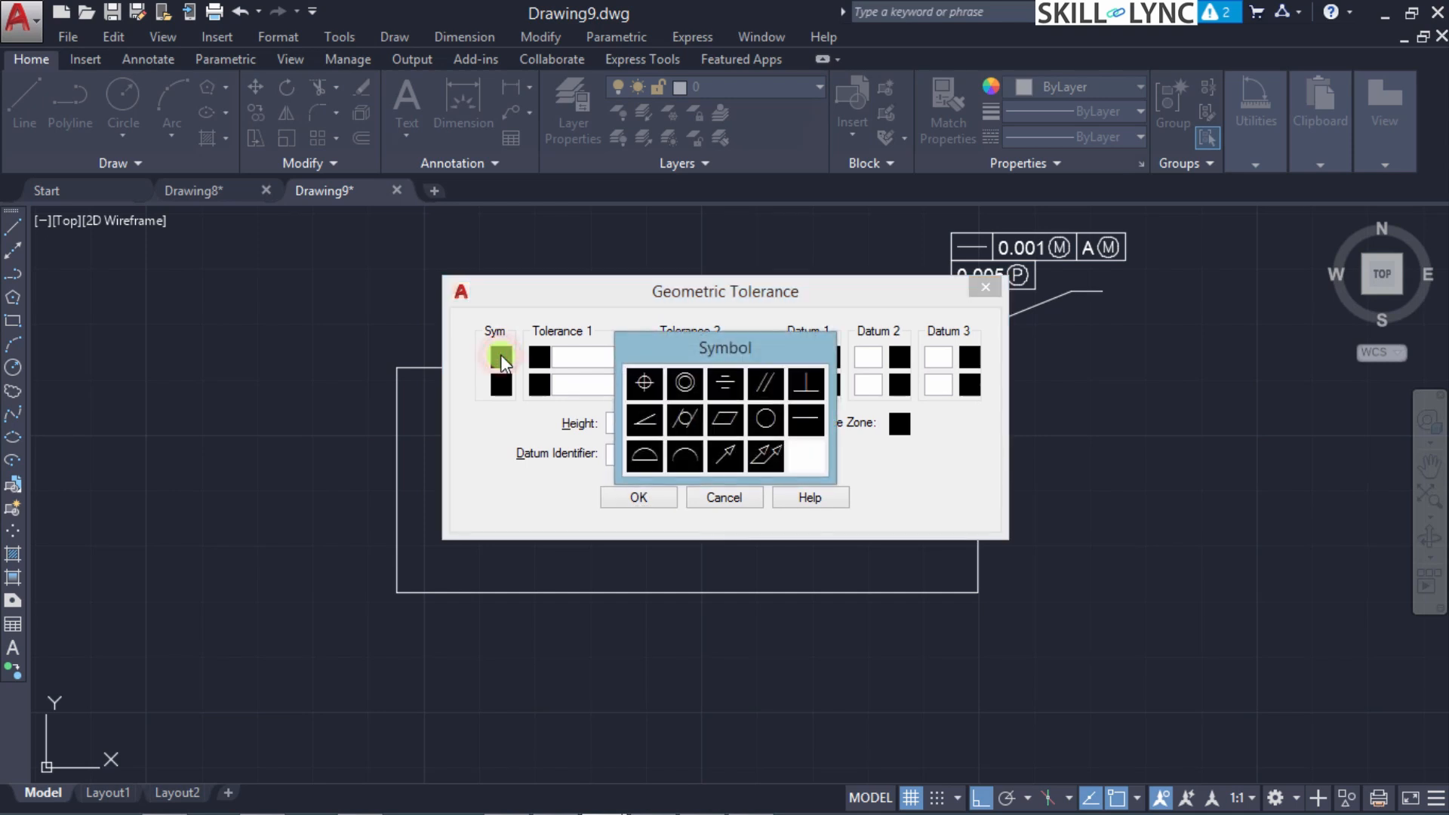
left_click(806, 418)
left_click(592, 360)
type("0.3")
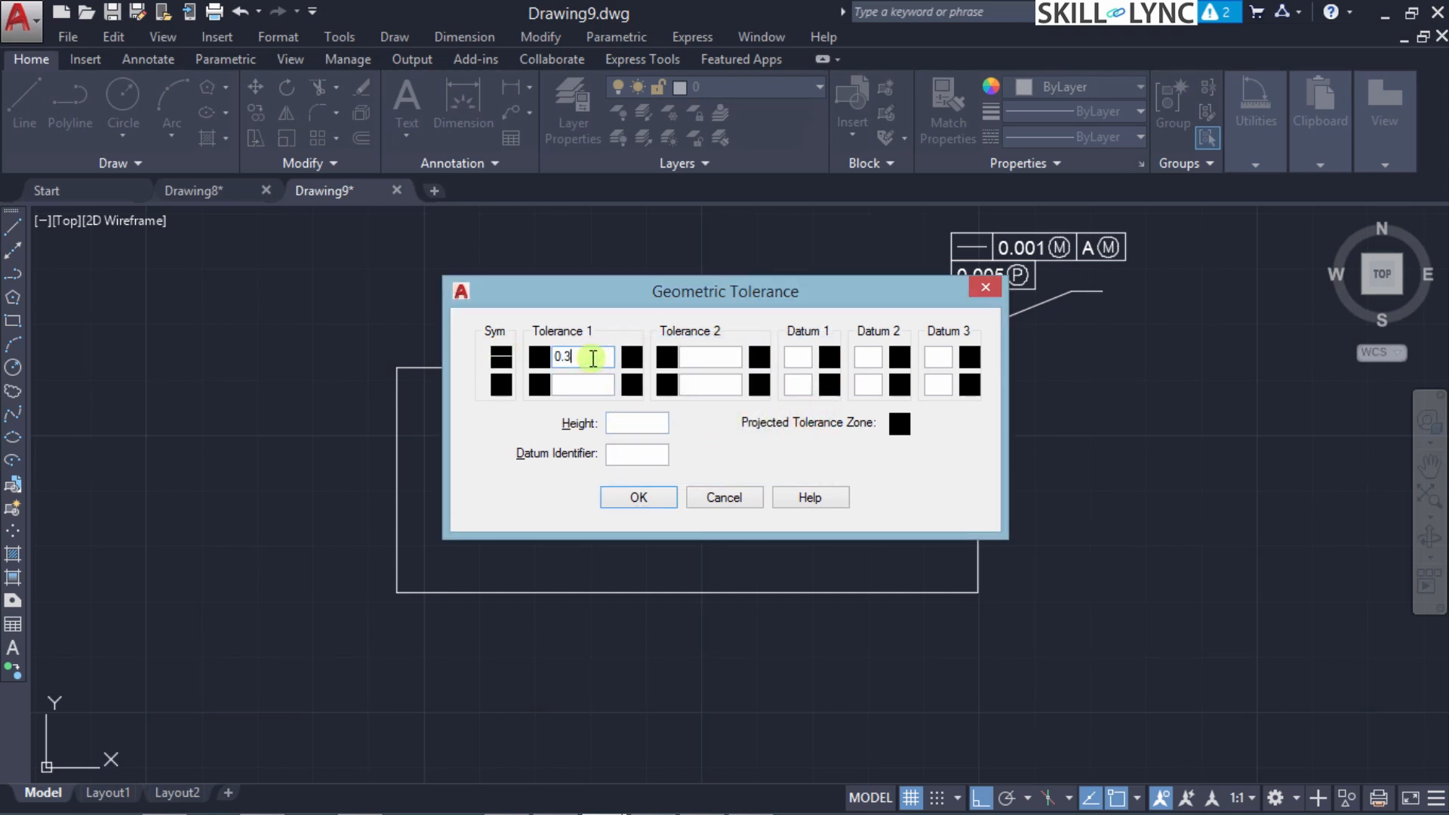
key("BackSpace")
type("001")
left_click(632, 357)
left_click(573, 420)
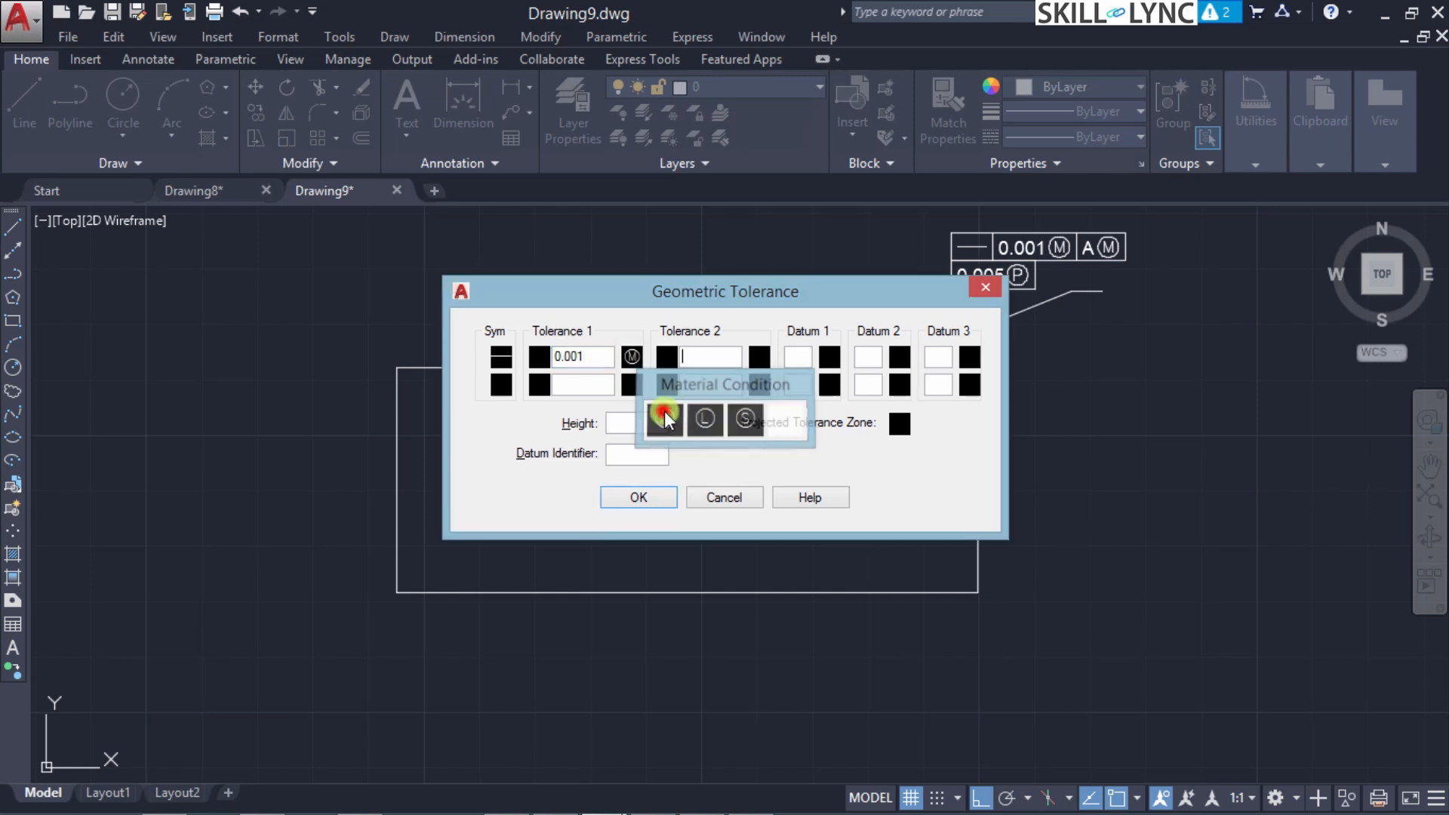
left_click(661, 496)
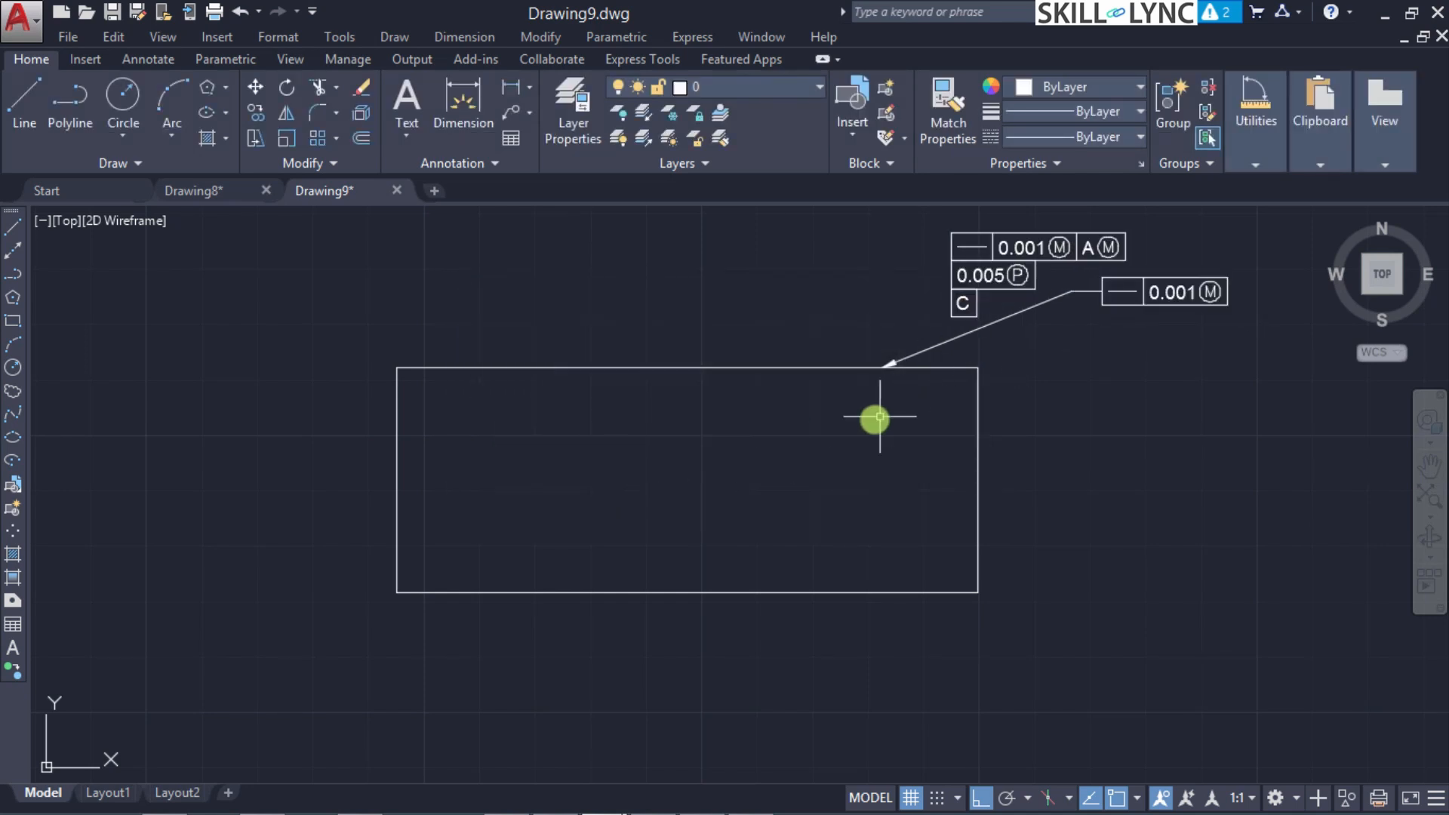
mouse_move(1213, 274)
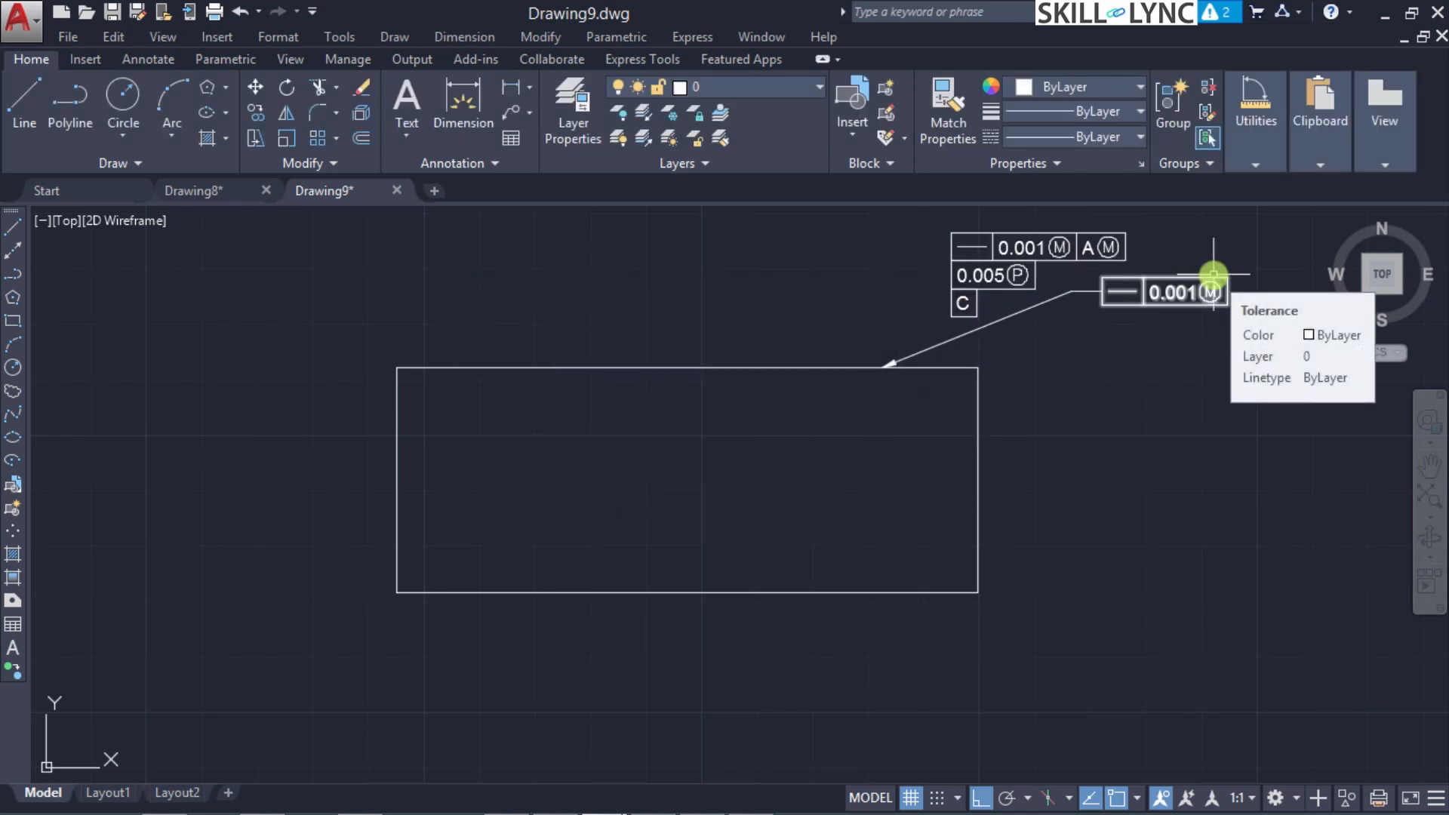